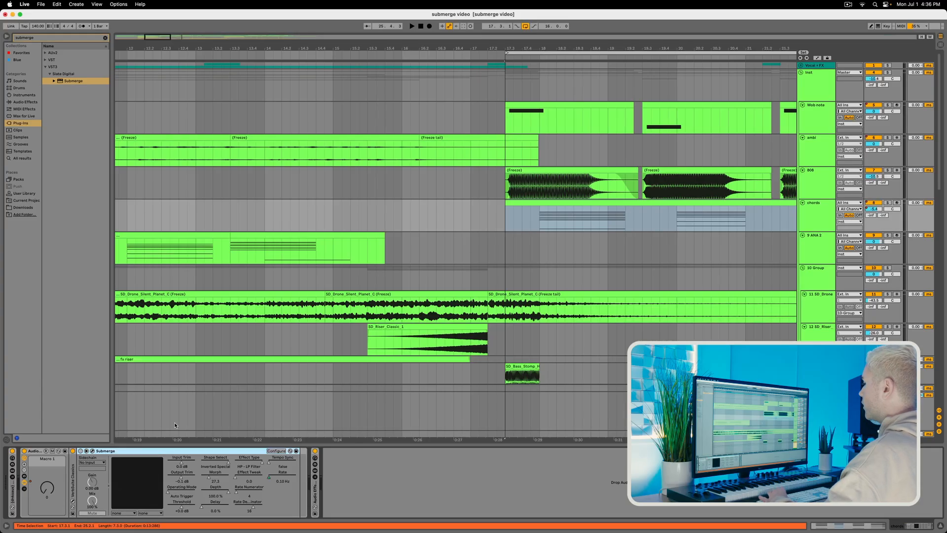
Step: Bypass the existing Submerge effect on the chords track and play the chords clip without it
click(80, 451)
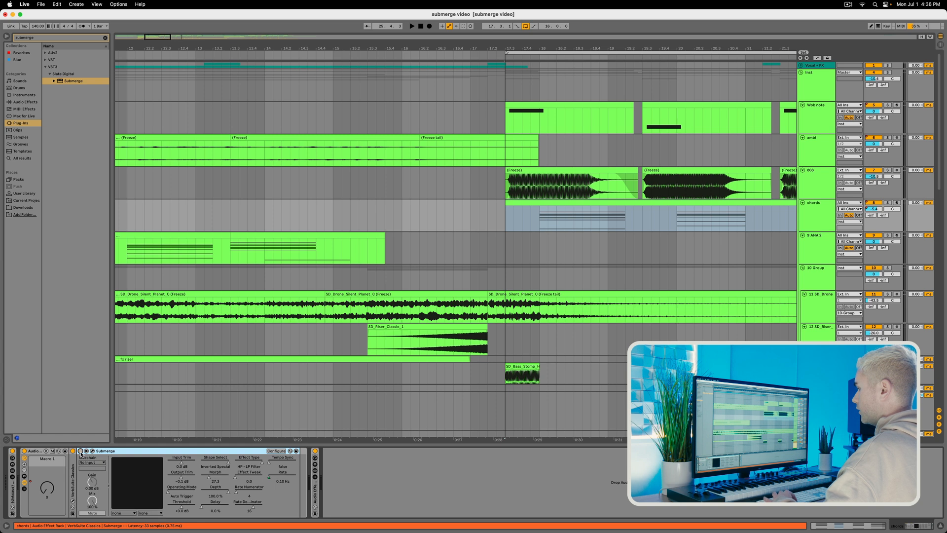
key(space)
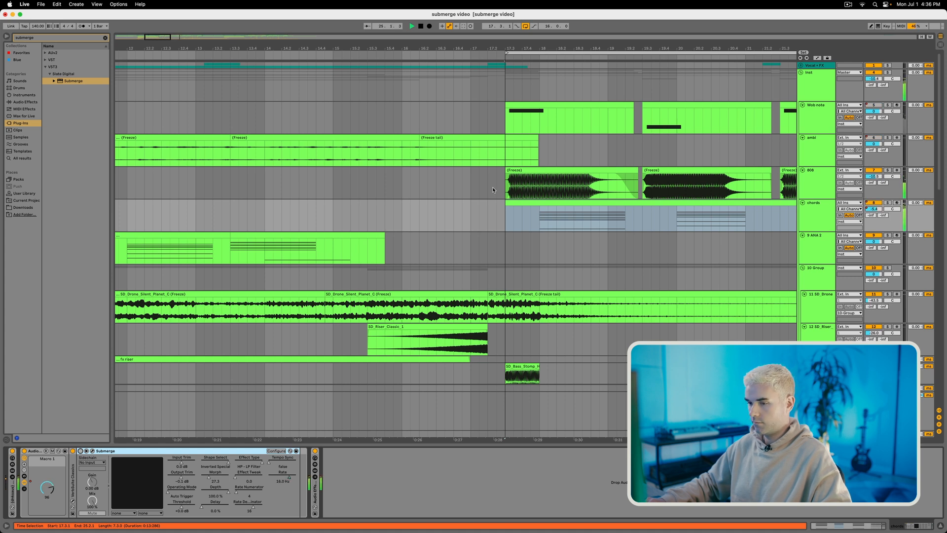
click(496, 190)
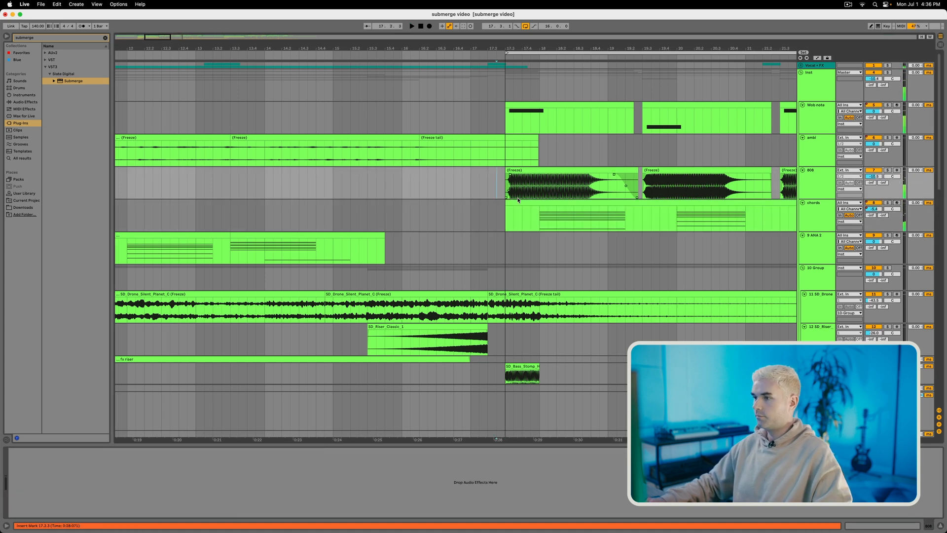
click(525, 202)
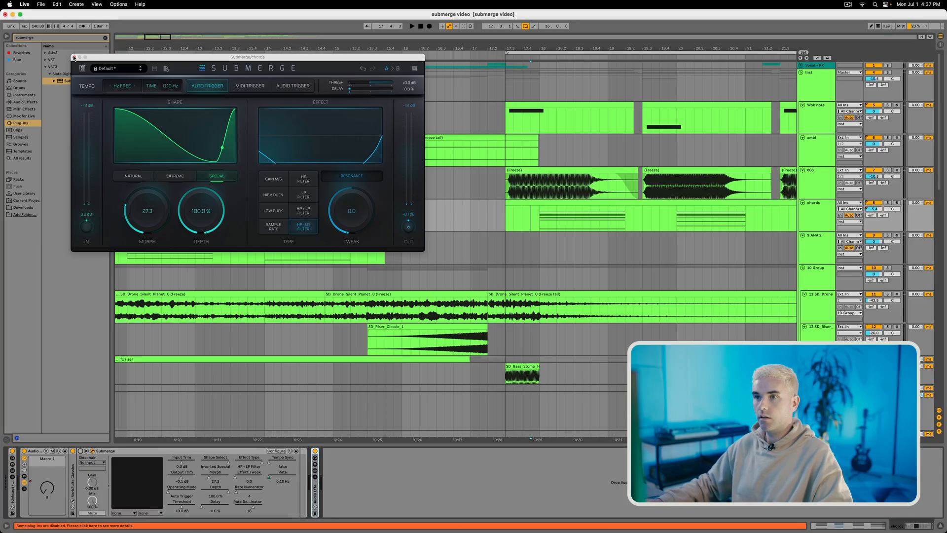
Step: Add a fresh Submerge instance to the chords track and set its tempo mode to Hz Free
click(74, 58)
drag(71, 82, 235, 310)
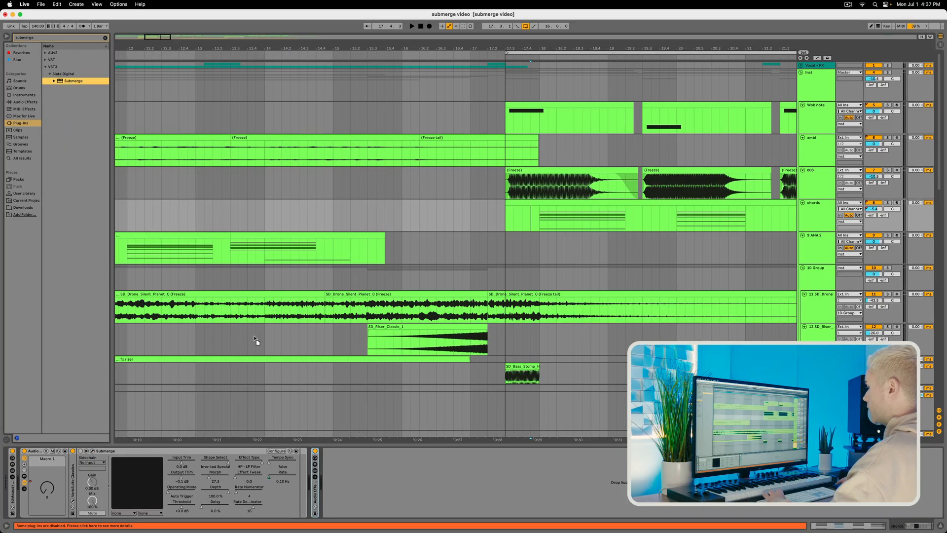
drag(382, 456, 376, 467)
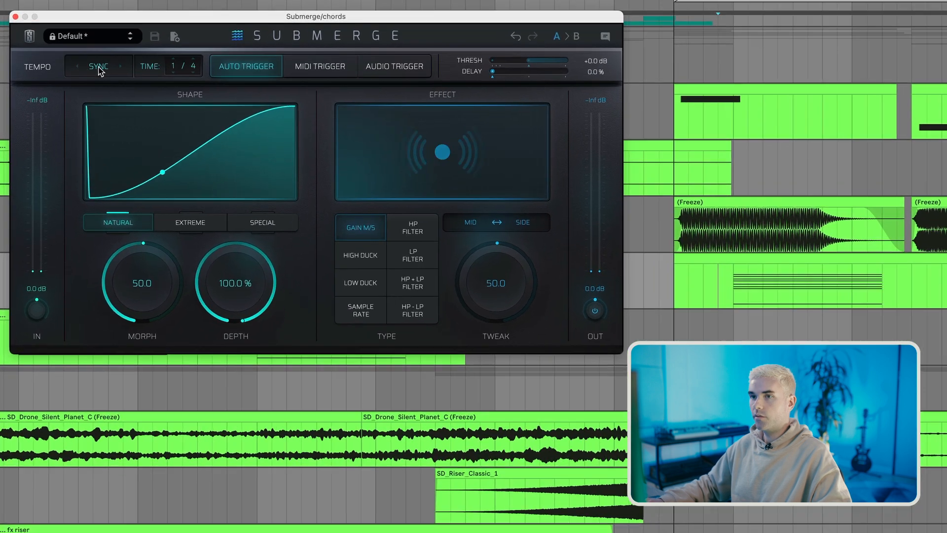
click(98, 68)
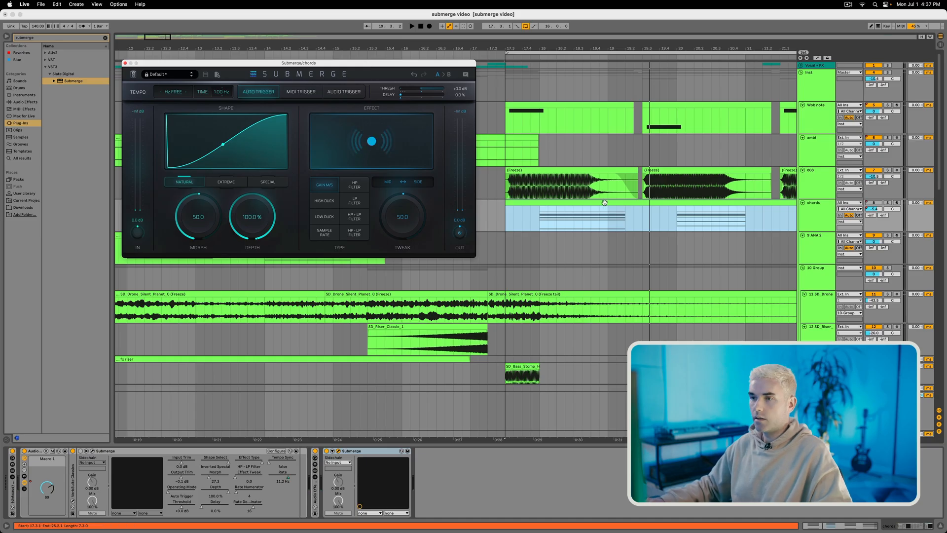
Step: Automate the new Submerge's rate on the chords track to peak early in the first chord, then play it back
key(space)
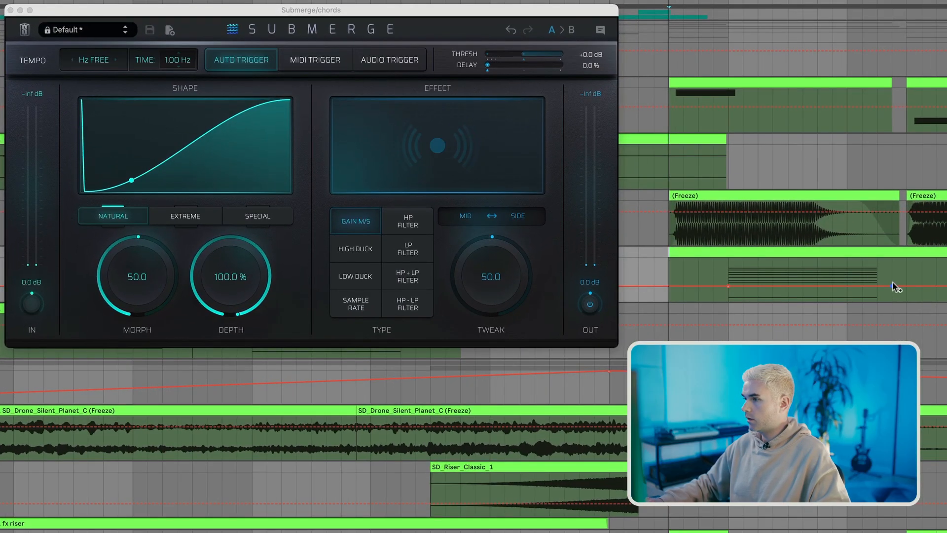
drag(752, 286, 752, 278)
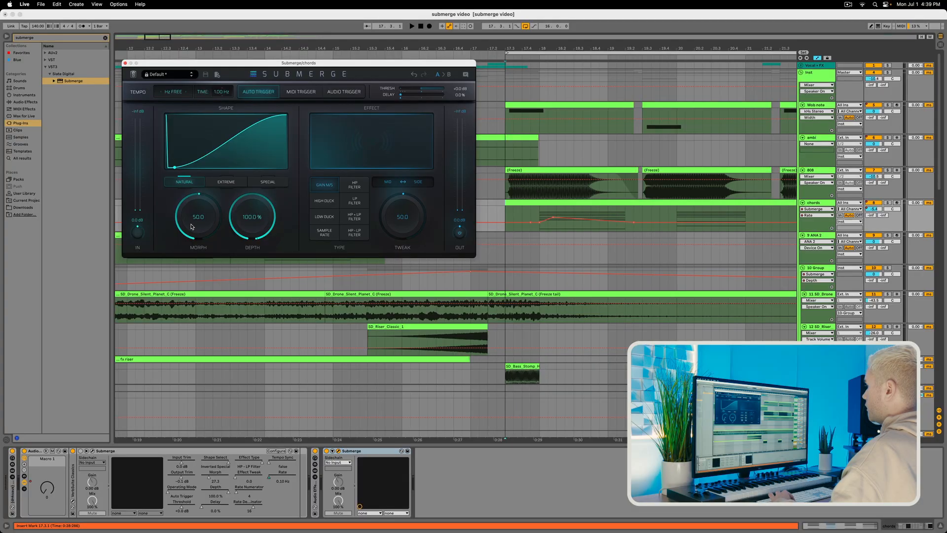
key(space)
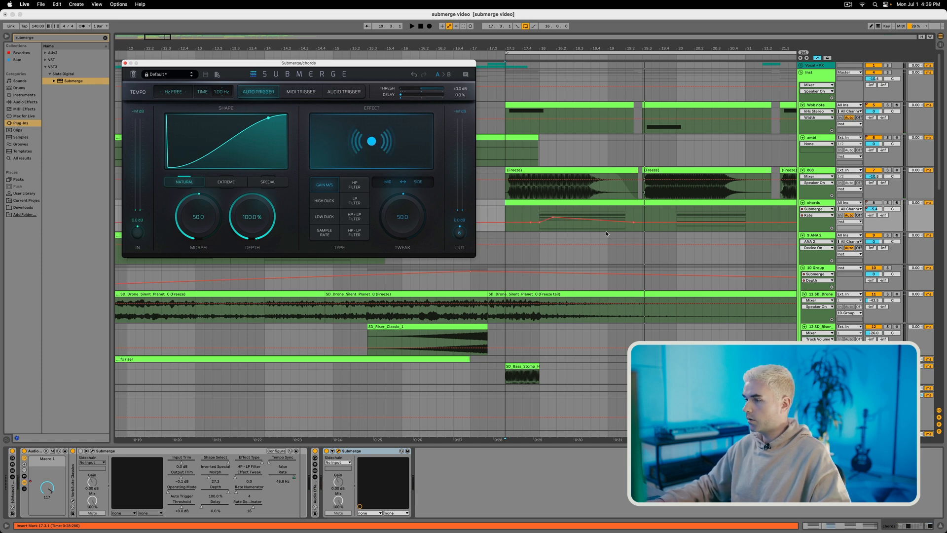
drag(552, 220, 554, 219)
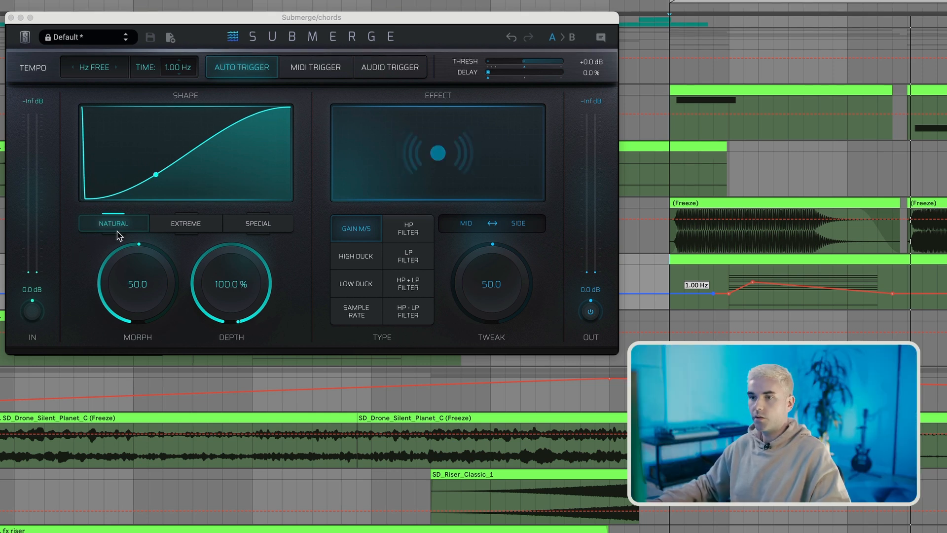
Step: Set the Submerge shape to inverted Special with Morph at 25.0
click(275, 225)
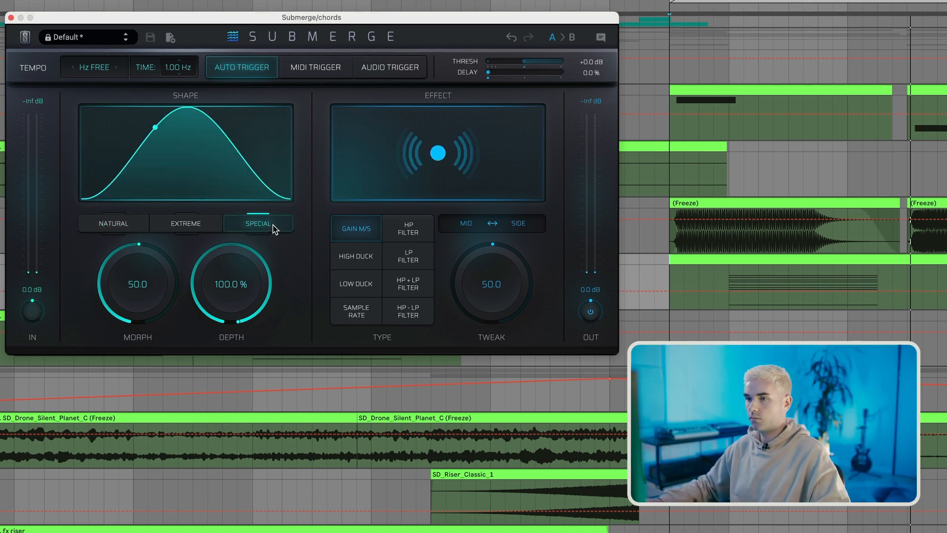
drag(138, 269, 113, 305)
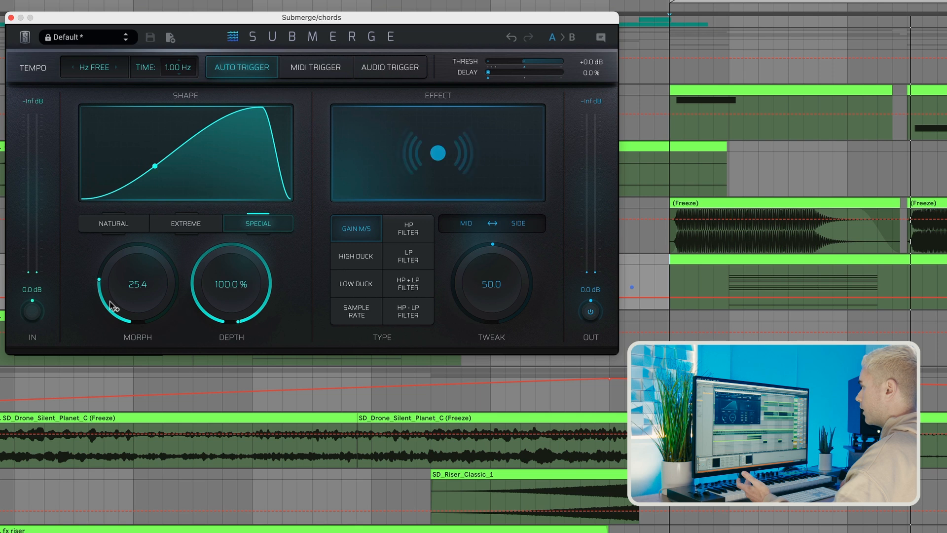
click(282, 227)
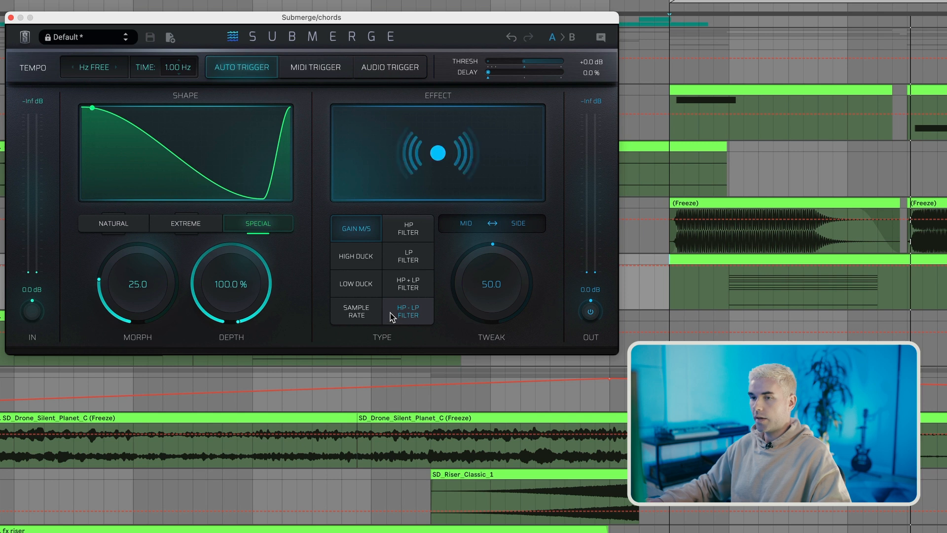
Step: Set the effect type to HP - LP Filter and its resonance tweak to 0.0, auditioning the sound during playback
click(392, 315)
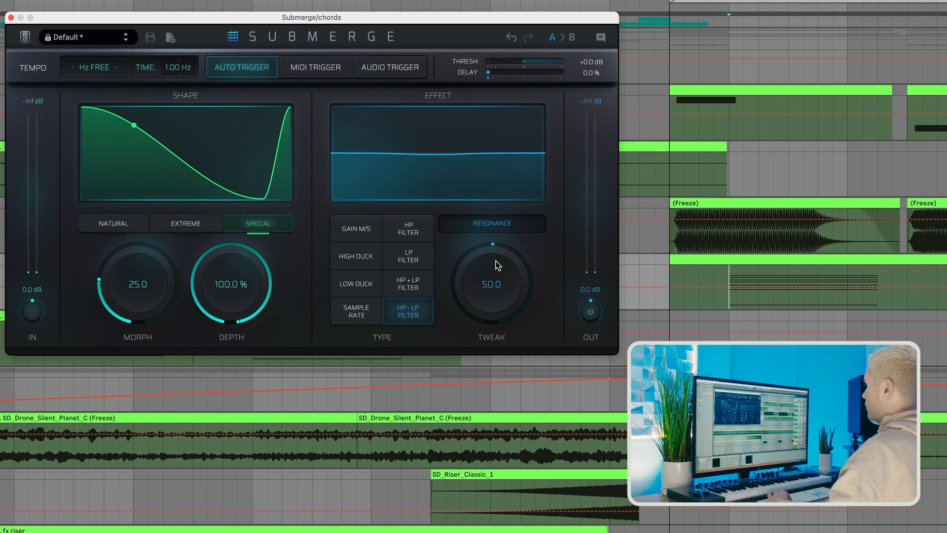
drag(493, 264, 476, 364)
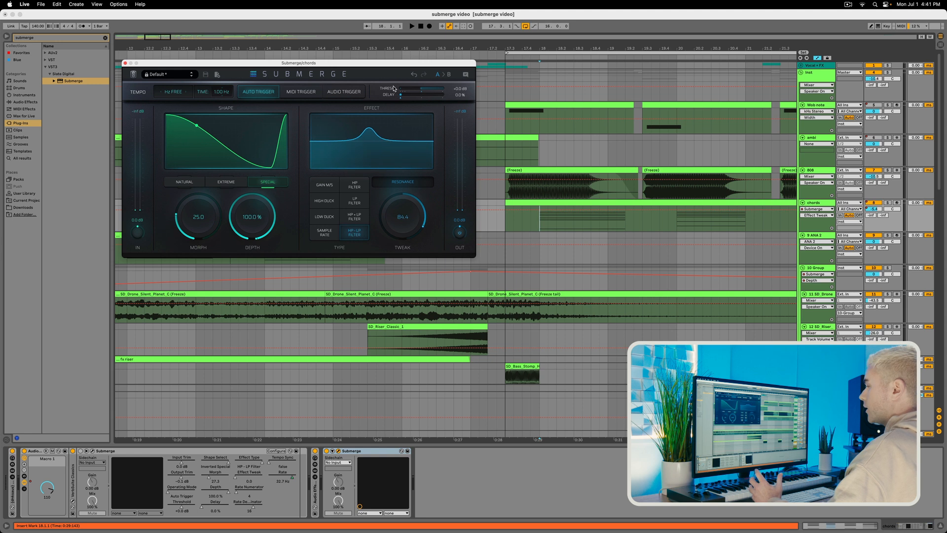
key(space)
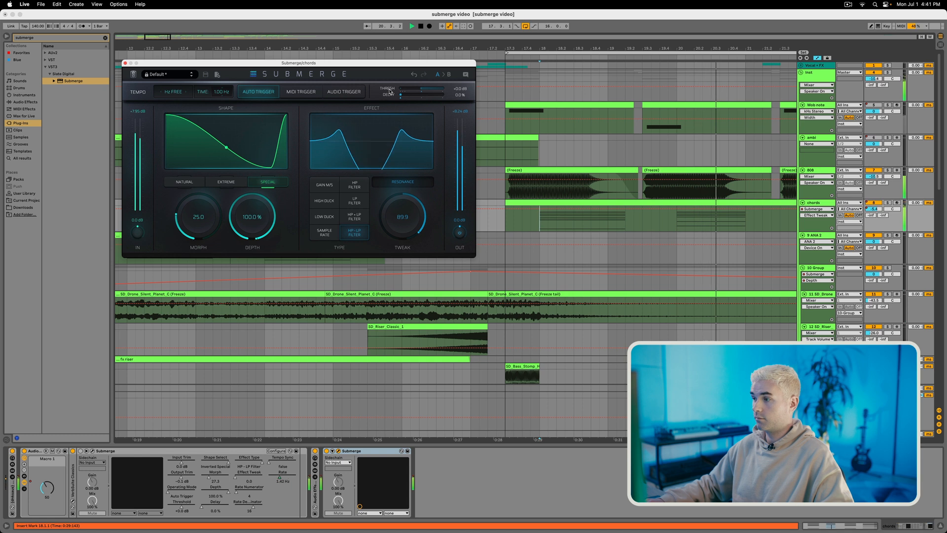
key(space)
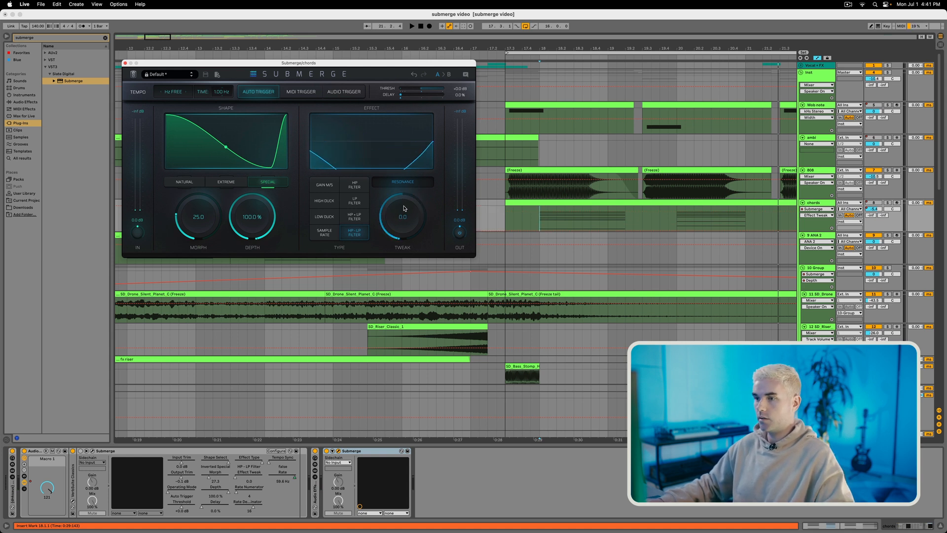
key(space)
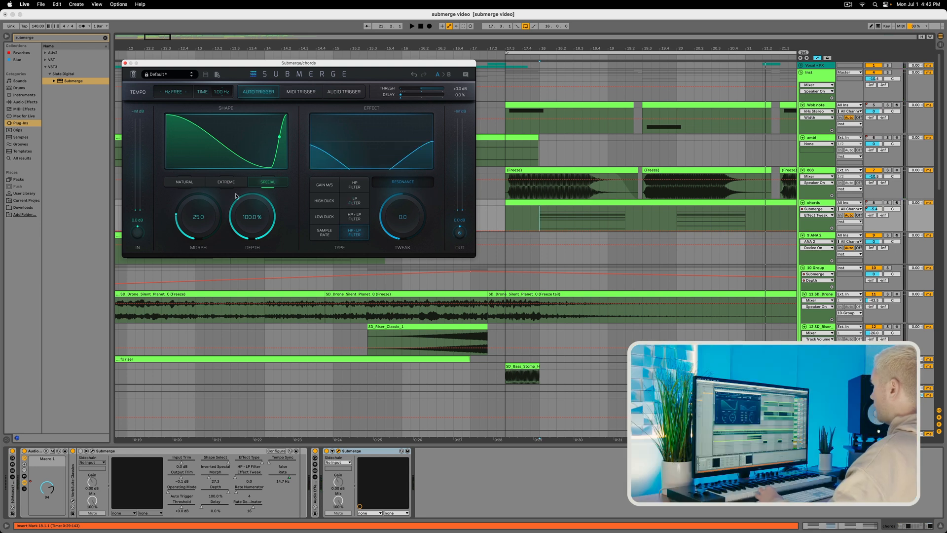
Step: Reshape the Submerge rate automation over the first chord into a zigzag that starts high and rises and falls repeatedly
click(543, 213)
key(a)
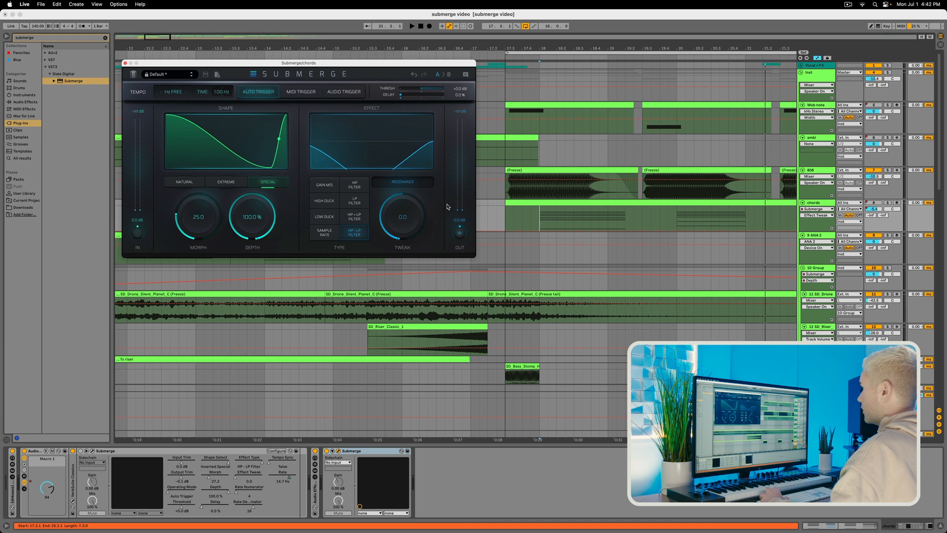
click(217, 96)
click(541, 216)
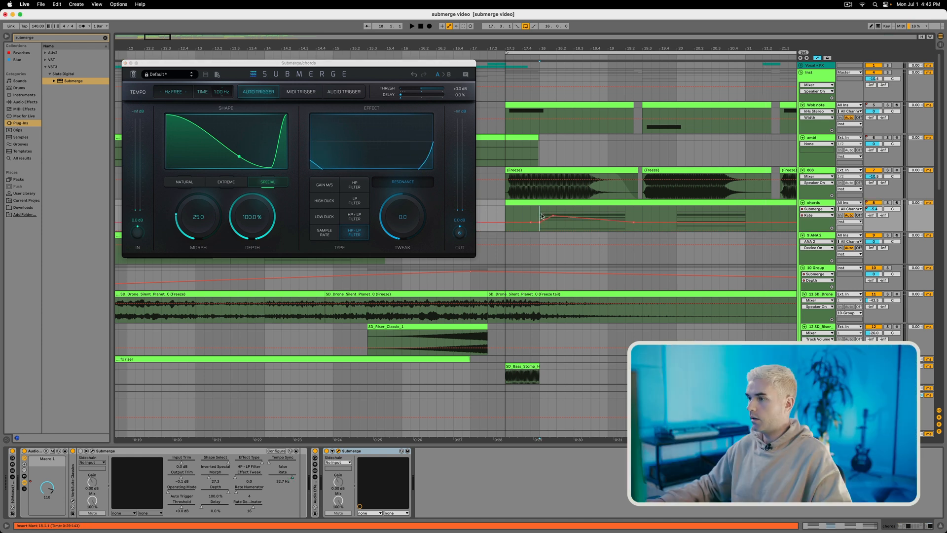
mouse_move(554, 217)
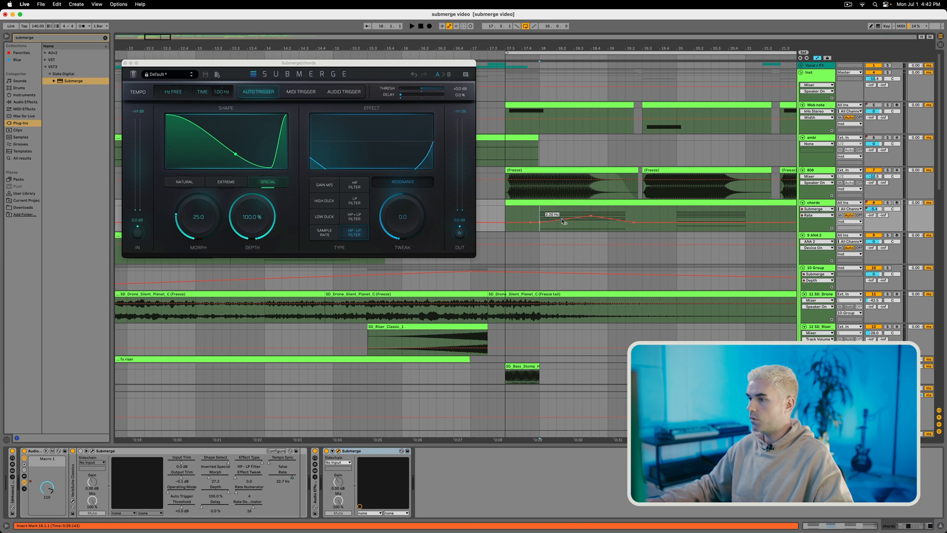
drag(542, 223, 624, 219)
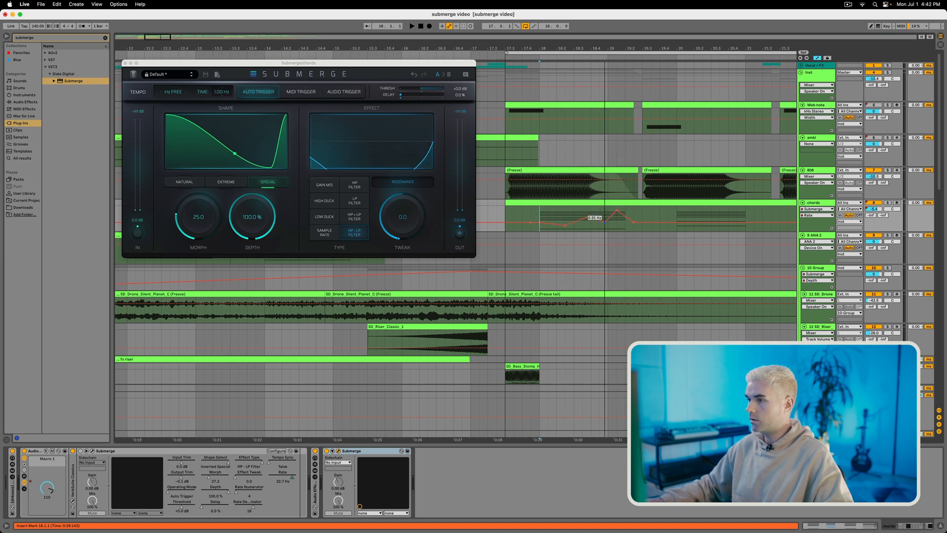
drag(545, 224, 540, 209)
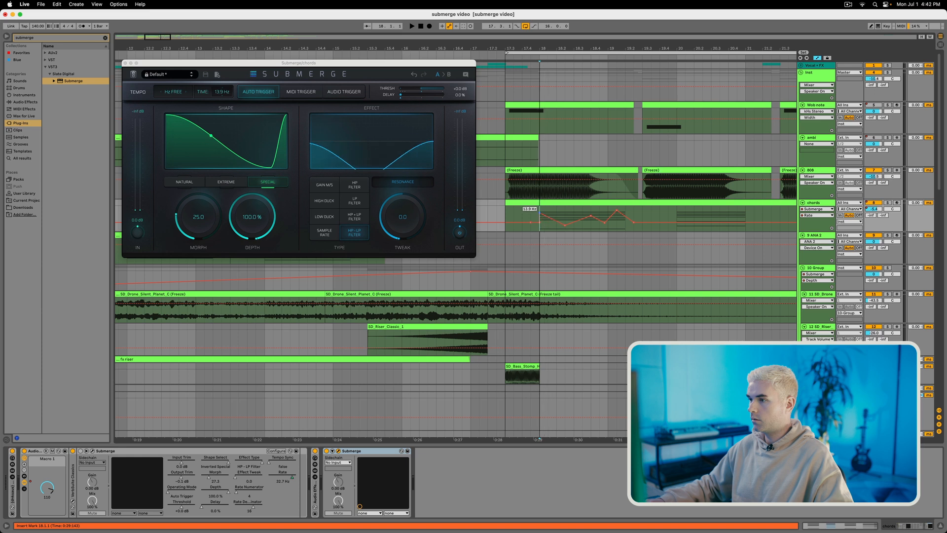
Step: Play the chords clip from its start to audition the zigzag rate automation
click(513, 200)
key(space)
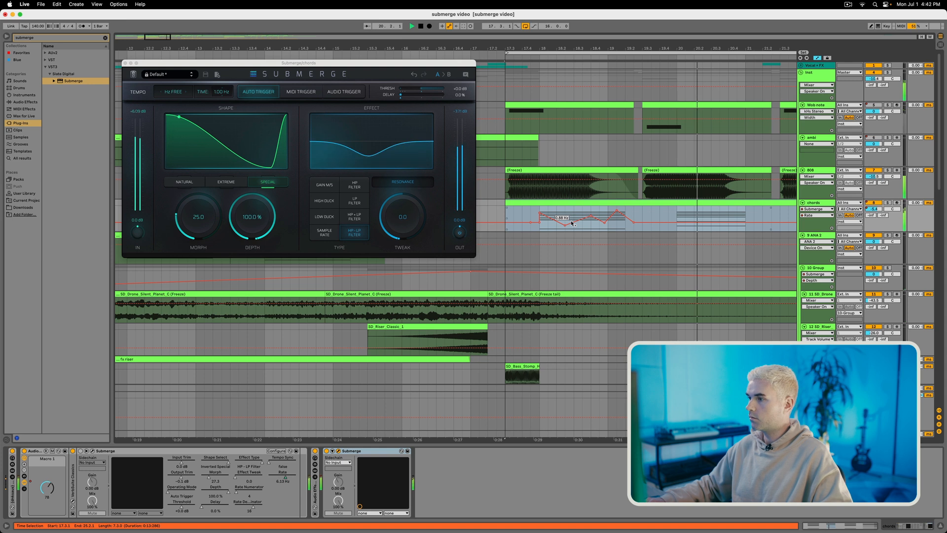
click(539, 230)
drag(538, 230, 633, 230)
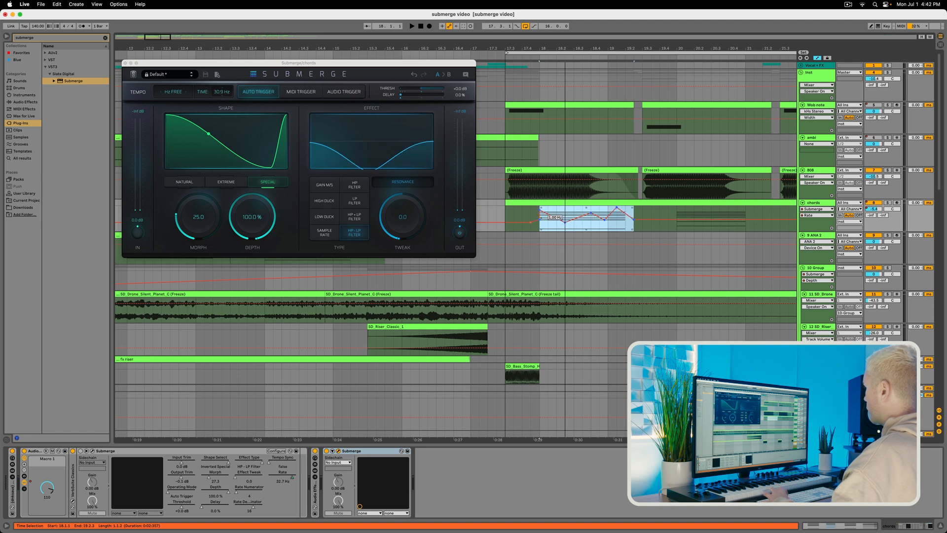
click(515, 202)
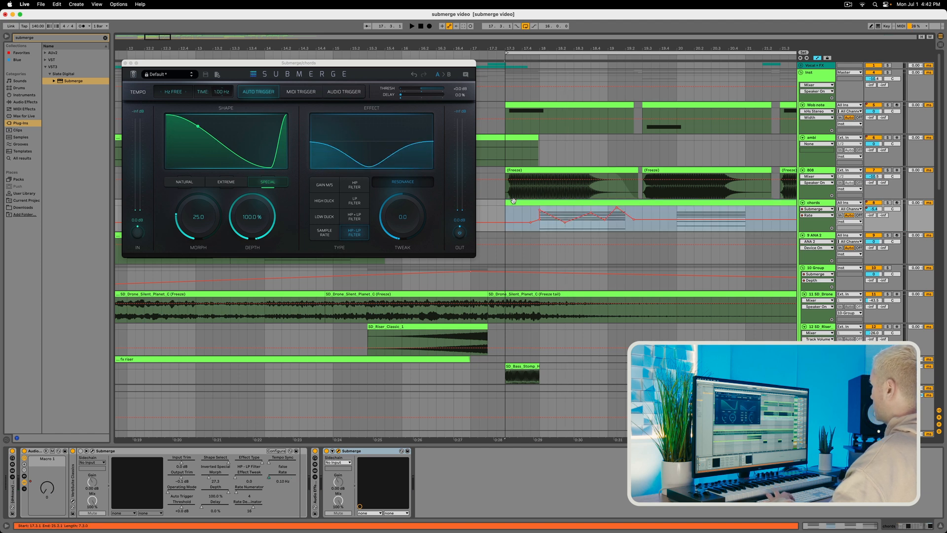
key(space)
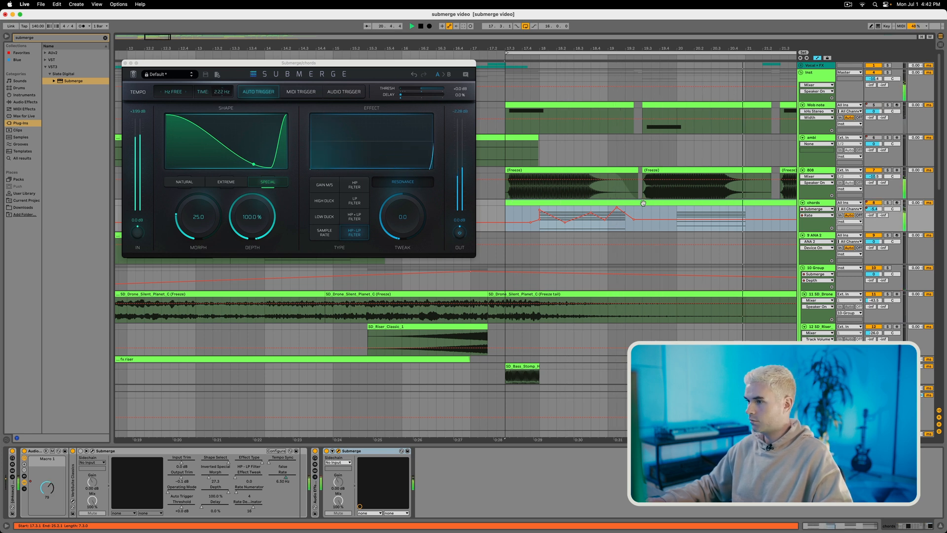
key(space)
Step: Duplicate the first chord section's rate automation onto the second chord and play both chords from the clip's start
click(507, 213)
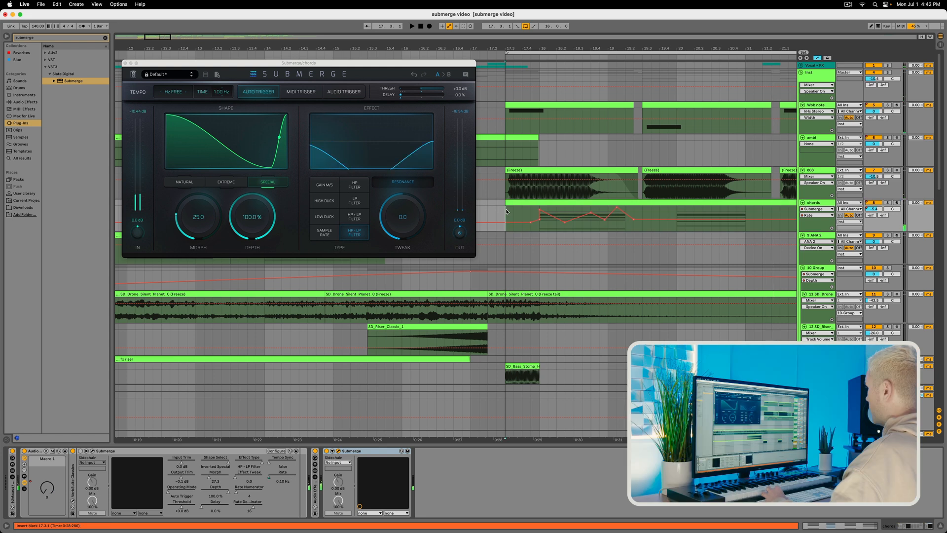
drag(506, 213, 616, 213)
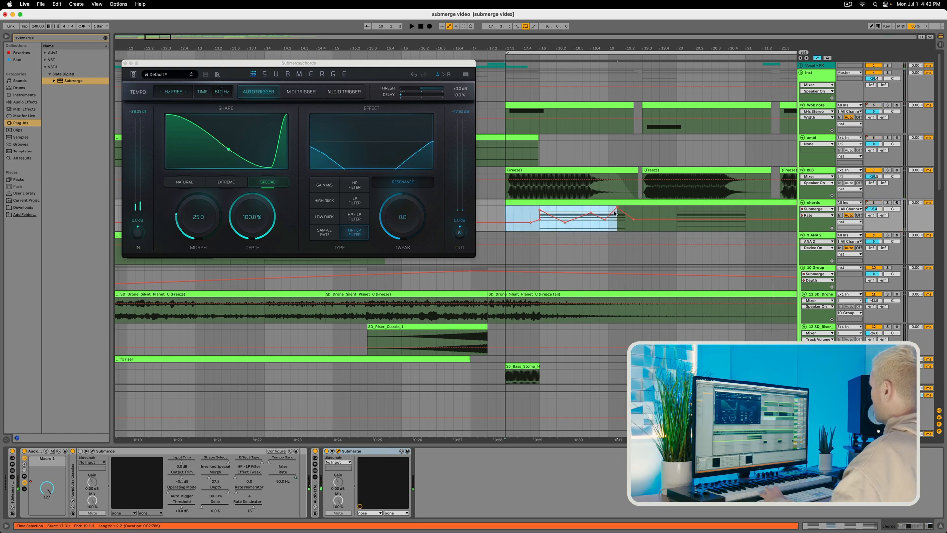
click(642, 215)
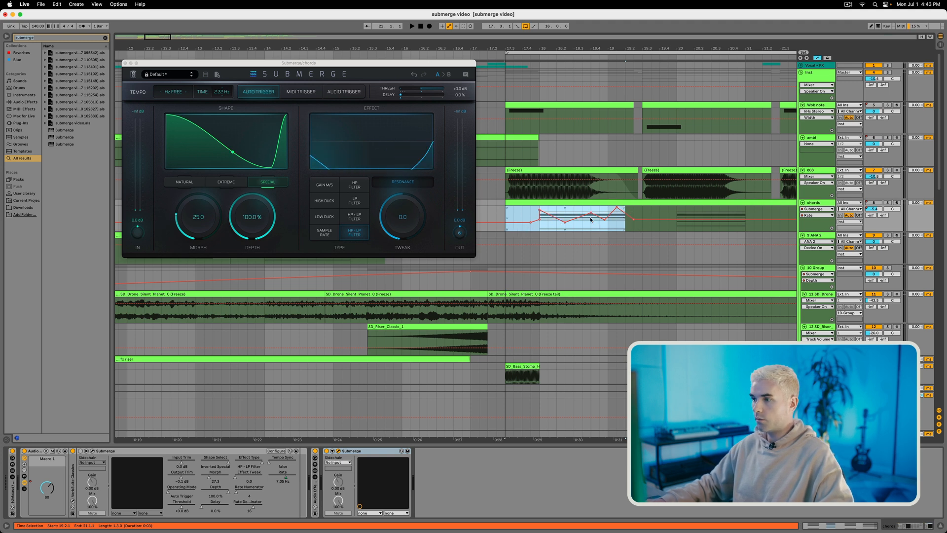
key(space)
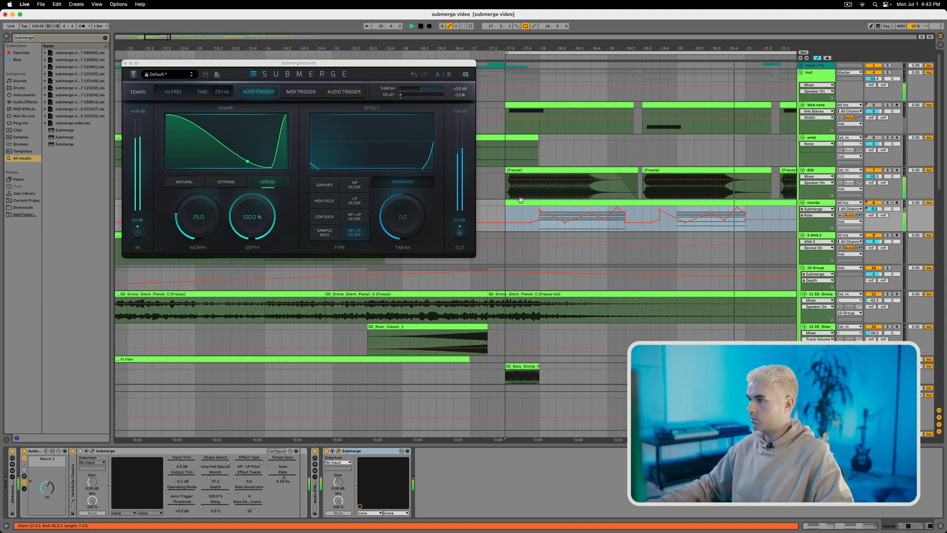
key(space)
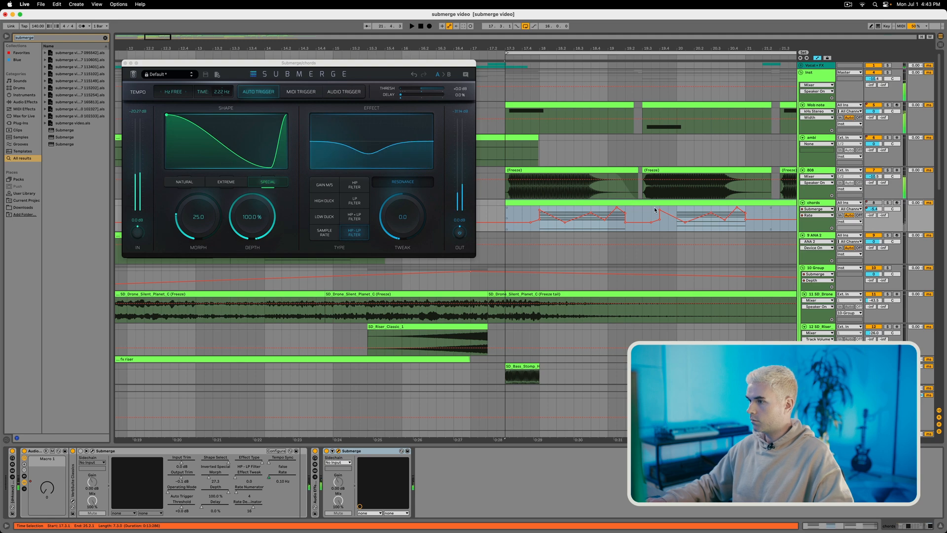
click(572, 208)
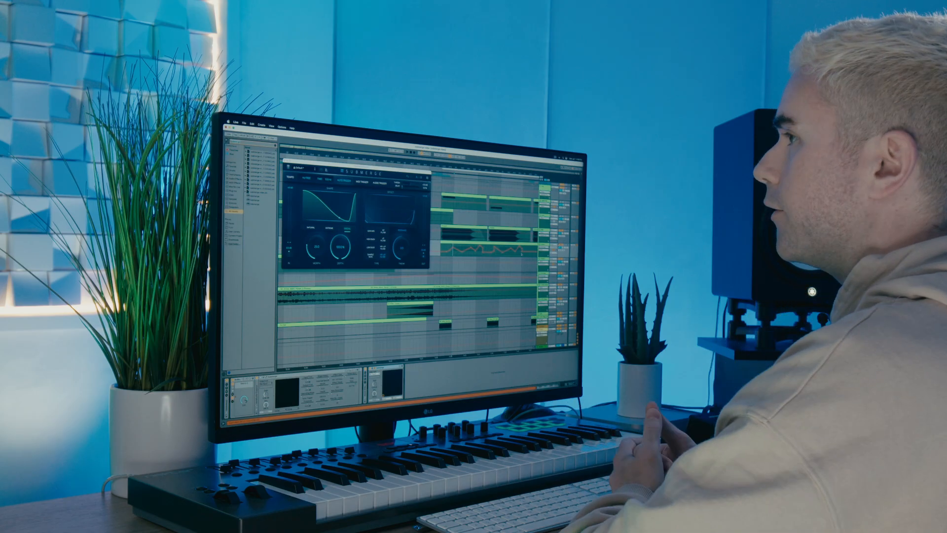